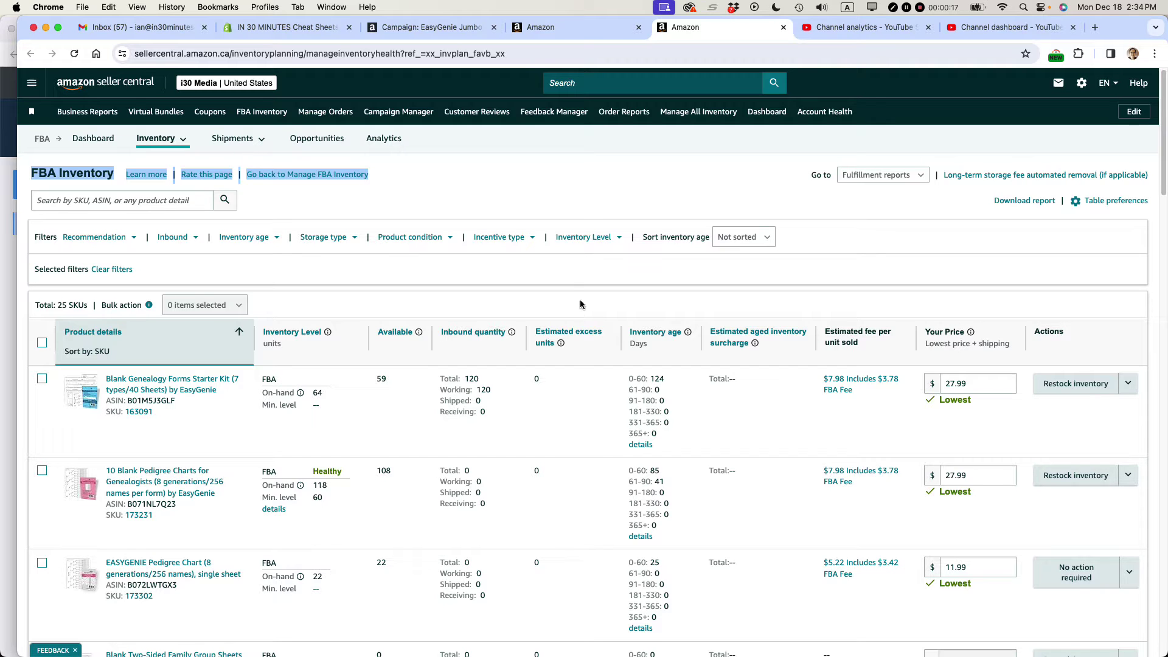
# Show the settings page of the paused EasyGenie Jumbo Campaign SP Auto 120723 campaign.
pyautogui.click(428, 28)
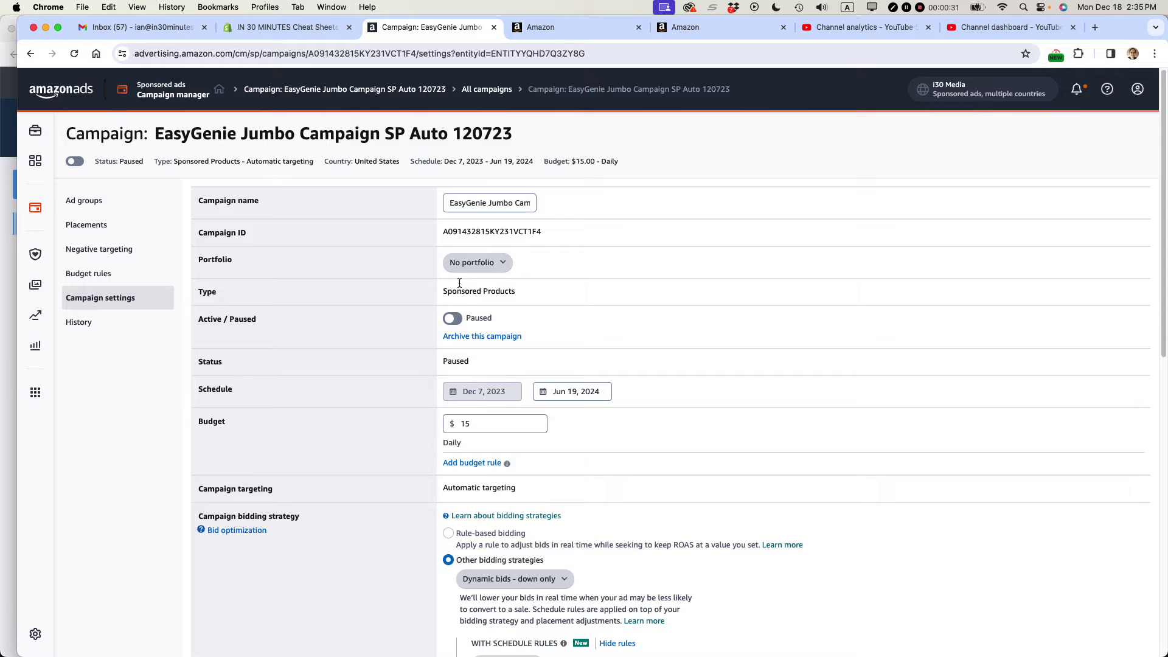
# Read the Remove inventory (overview) article, highlighting its heading and the 90-day removal note.
pyautogui.hotkey('ctrl', 'Tab')
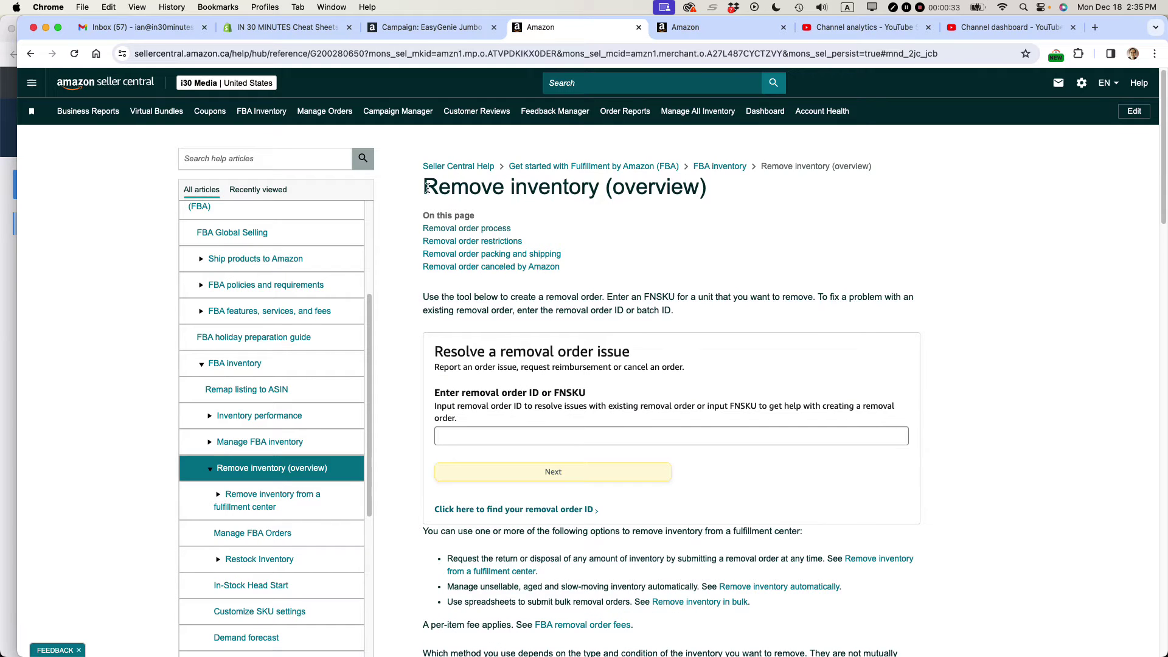
pyautogui.moveTo(427, 188); pyautogui.dragTo(752, 192)
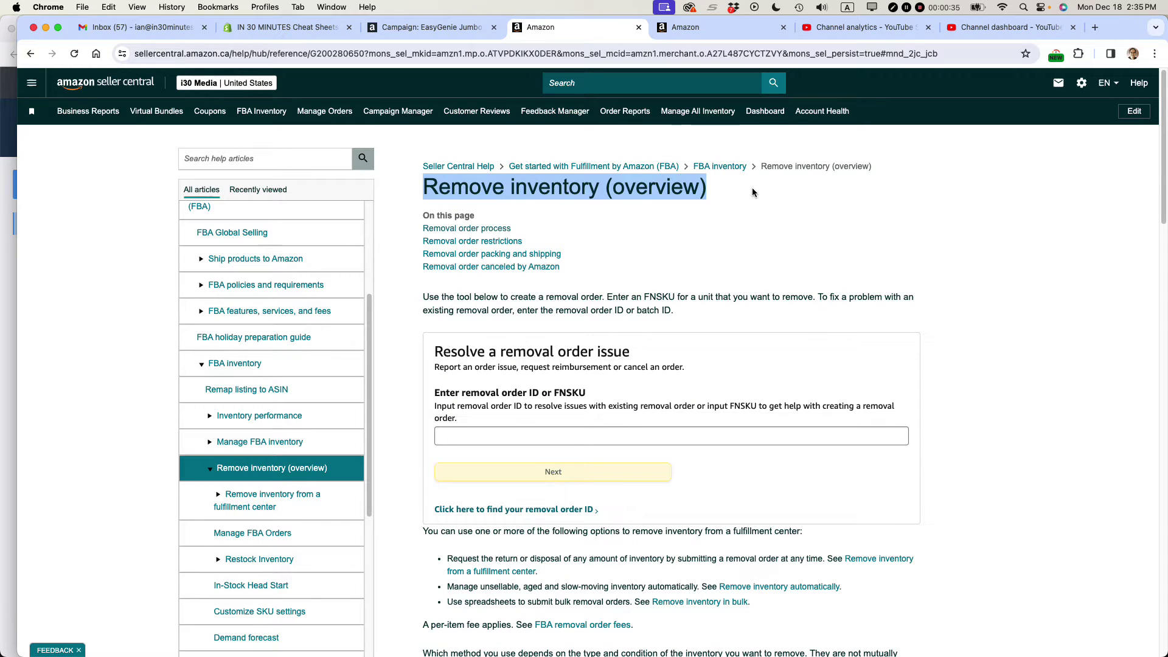
pyautogui.scroll(-6, 692, 295)
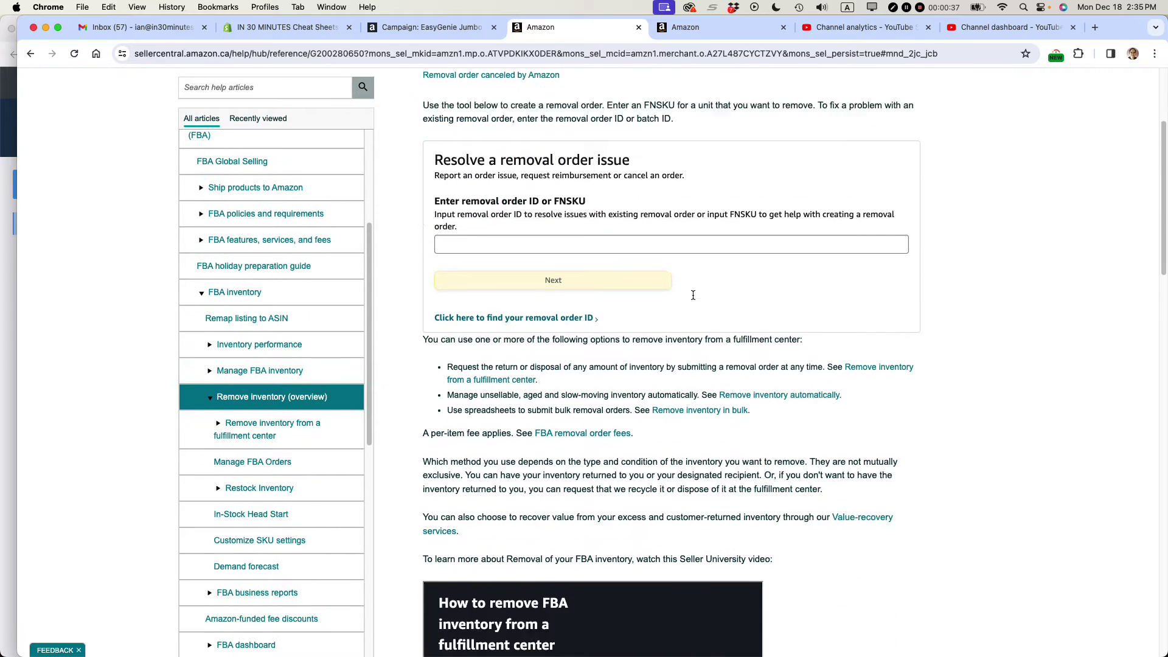
pyautogui.scroll(-3, 693, 295)
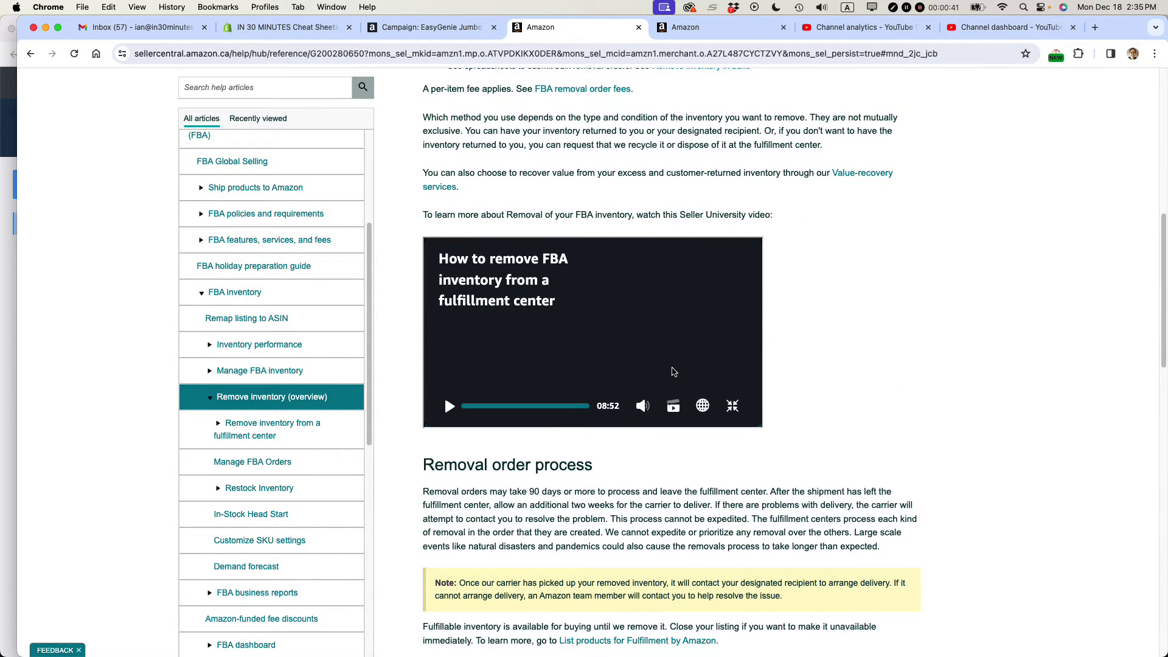
pyautogui.scroll(-4, 674, 365)
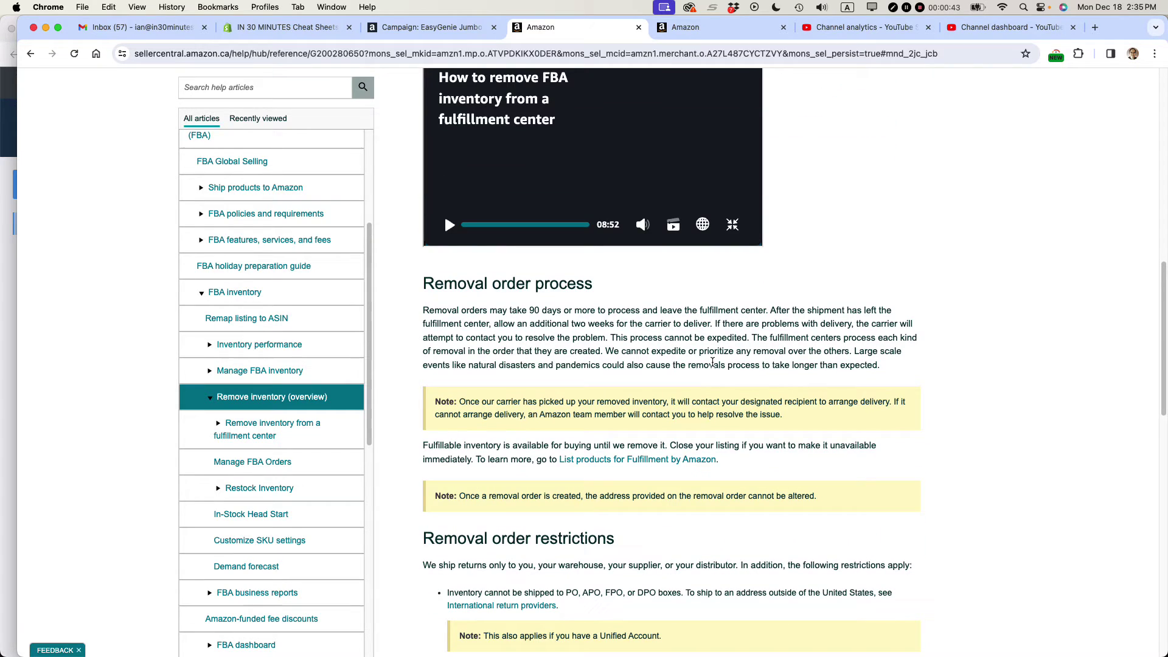
pyautogui.moveTo(423, 310); pyautogui.dragTo(600, 311)
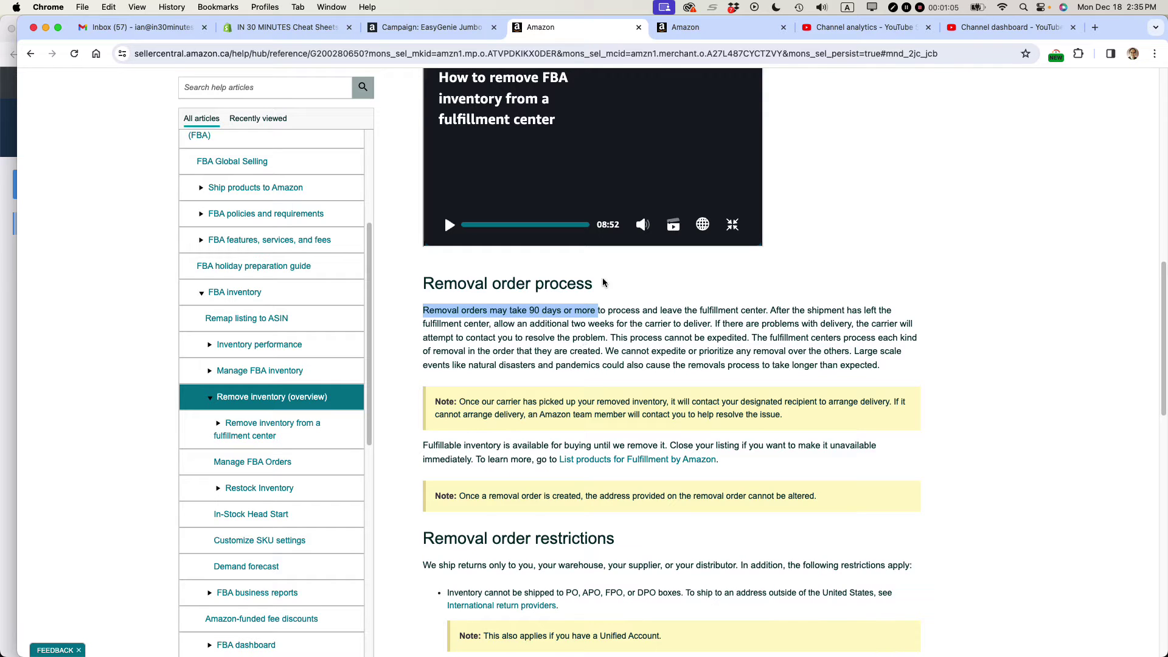
# On FBA Inventory, locate the Blank Genealogy Forms Starter Kit bundle and highlight its 4 available units.
pyautogui.click(711, 27)
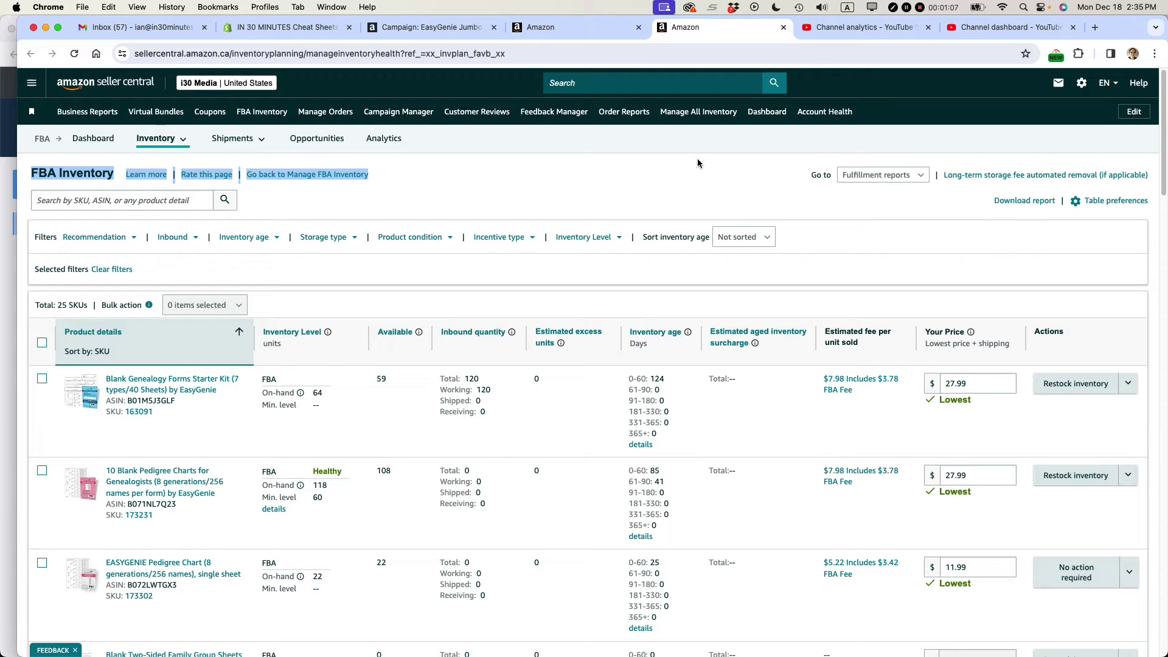
pyautogui.click(689, 173)
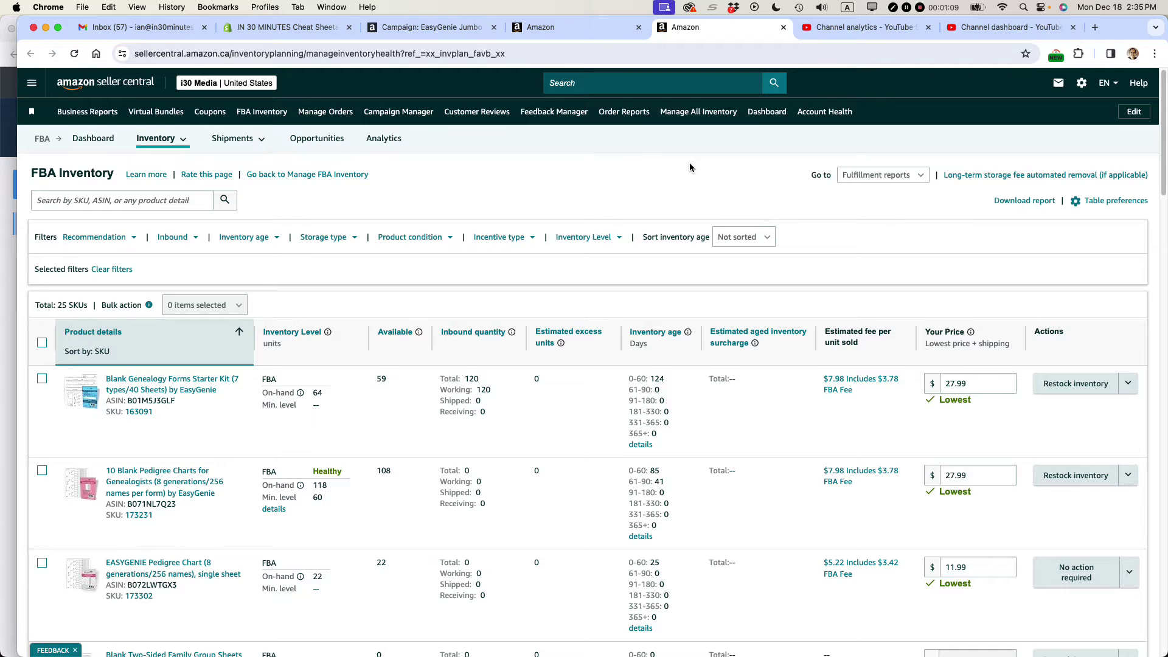
pyautogui.scroll(-15, 689, 167)
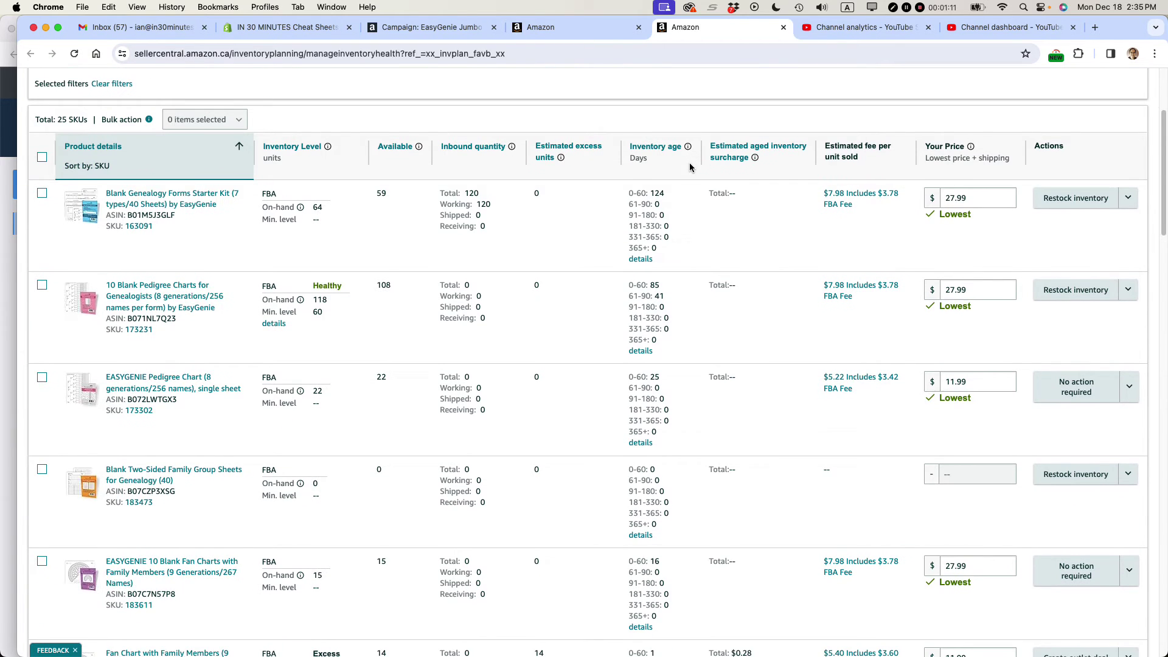
pyautogui.scroll(-10, 690, 167)
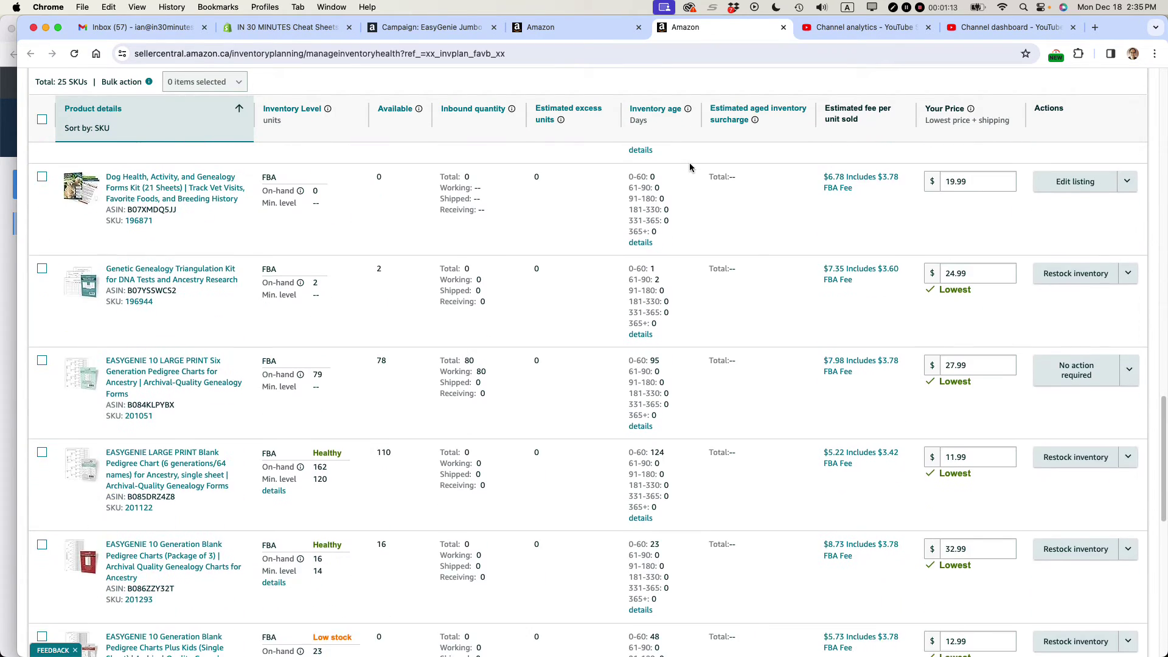
pyautogui.scroll(-2, 690, 167)
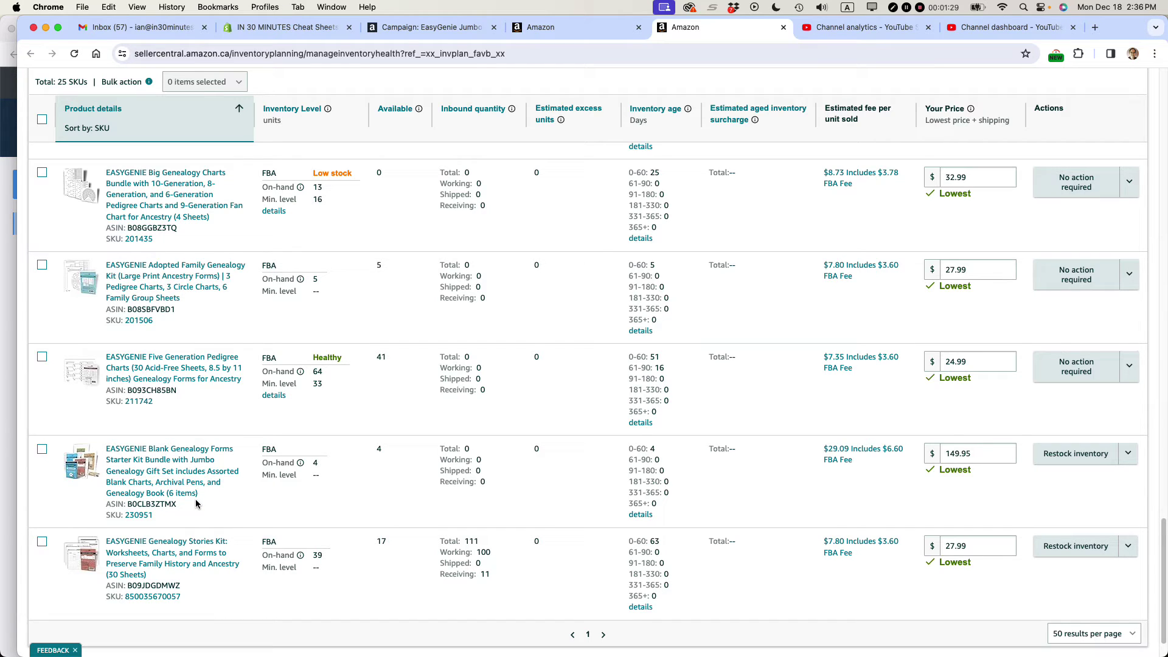
pyautogui.doubleClick(377, 450)
# Create a Return-to-Address removal order for the genealogy bundle, with the page zoomed to 110%.
pyautogui.click(1132, 462)
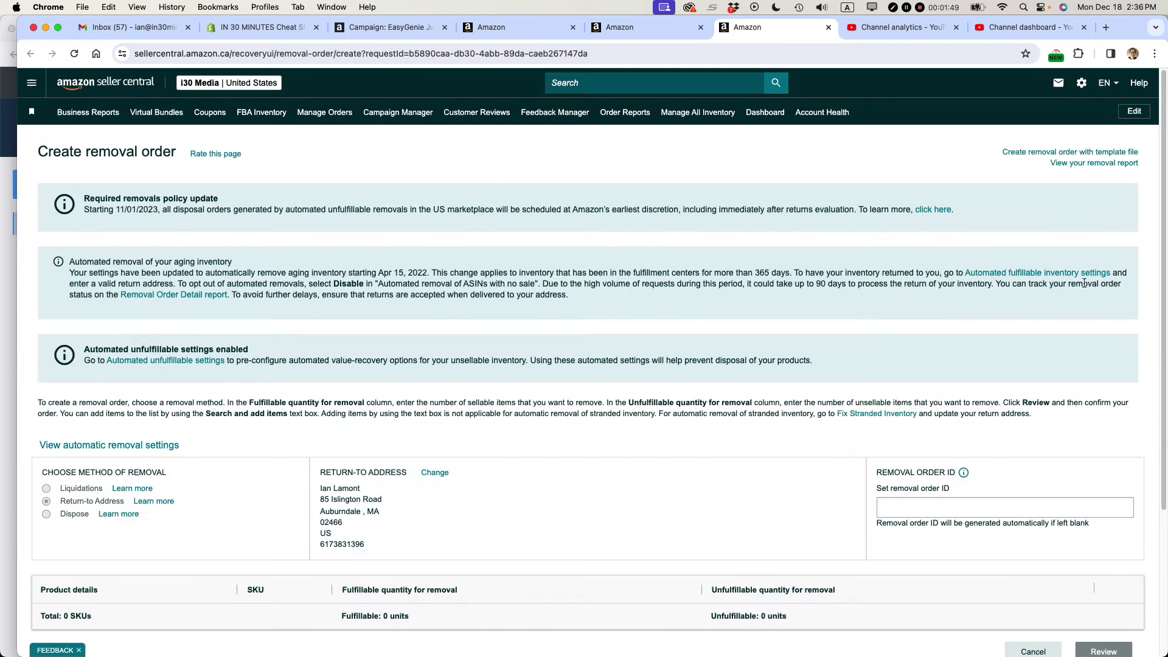
pyautogui.scroll(-3, 994, 278)
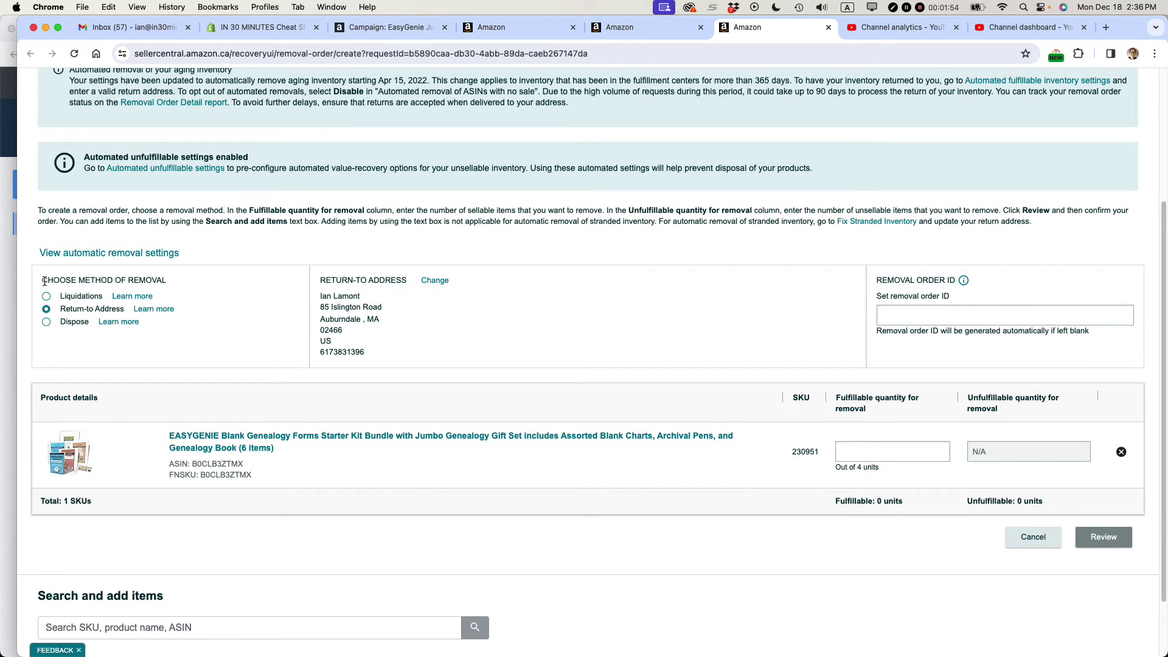
pyautogui.press('super+equal')
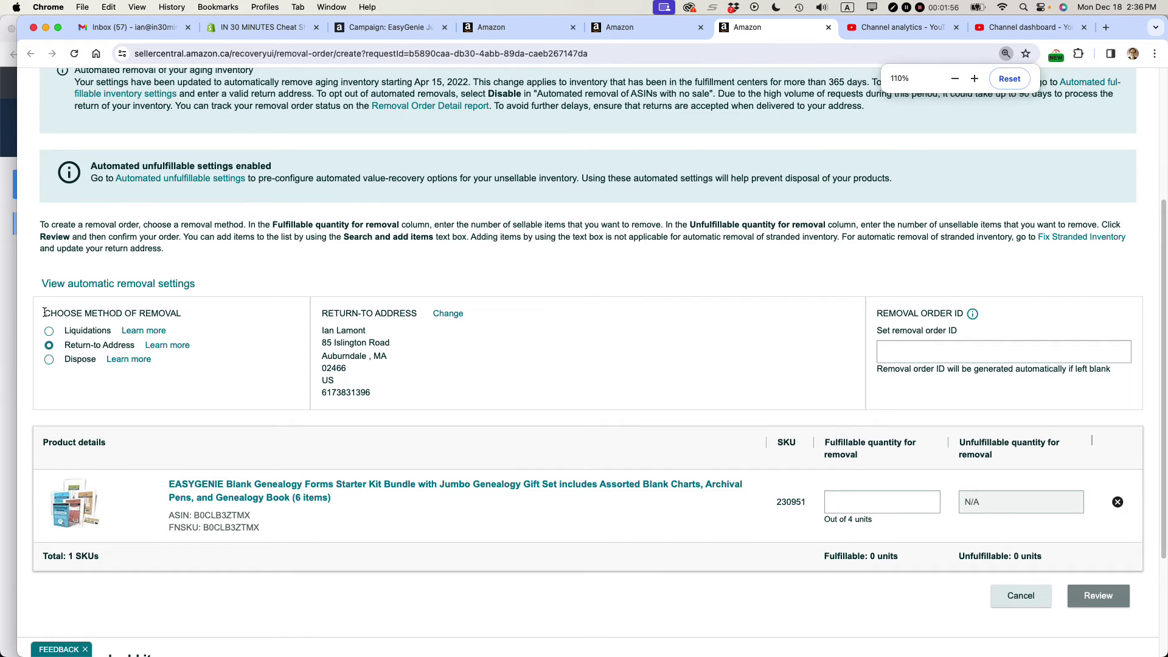
pyautogui.moveTo(45, 312); pyautogui.dragTo(190, 316)
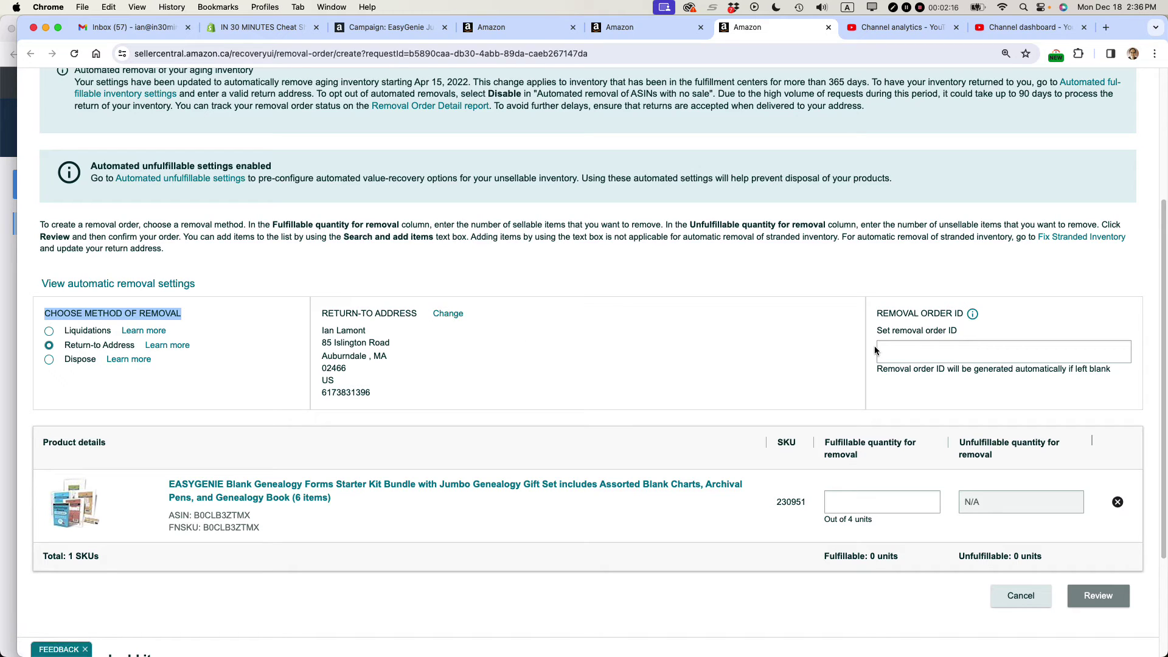
pyautogui.click(897, 347)
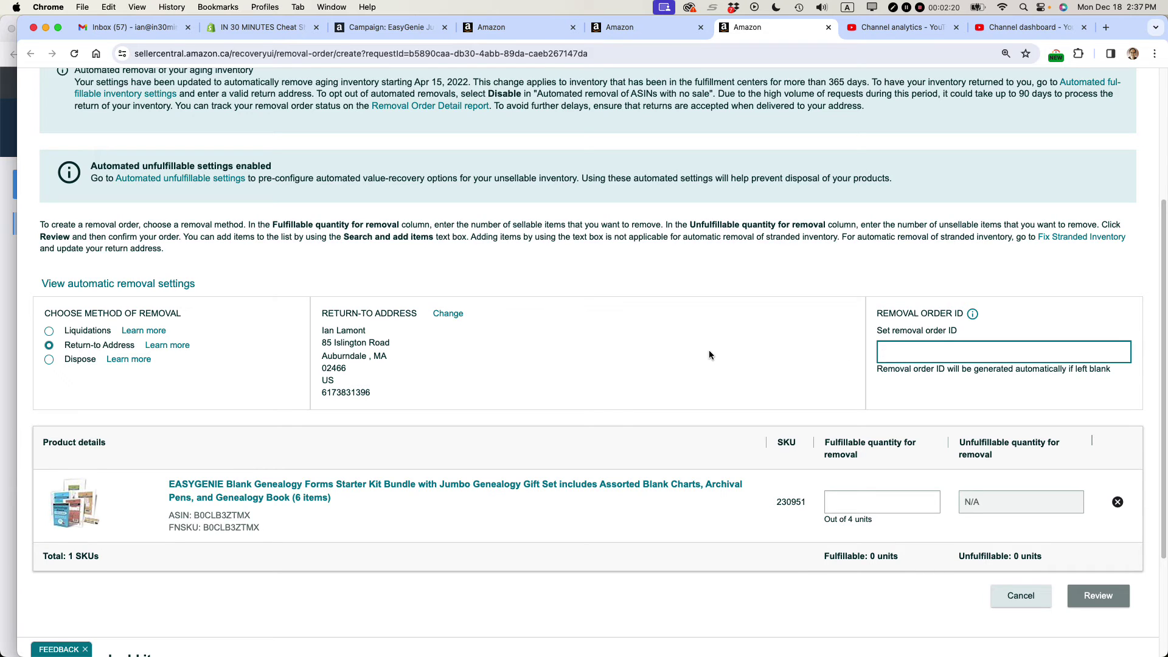
pyautogui.scroll(-2, 710, 355)
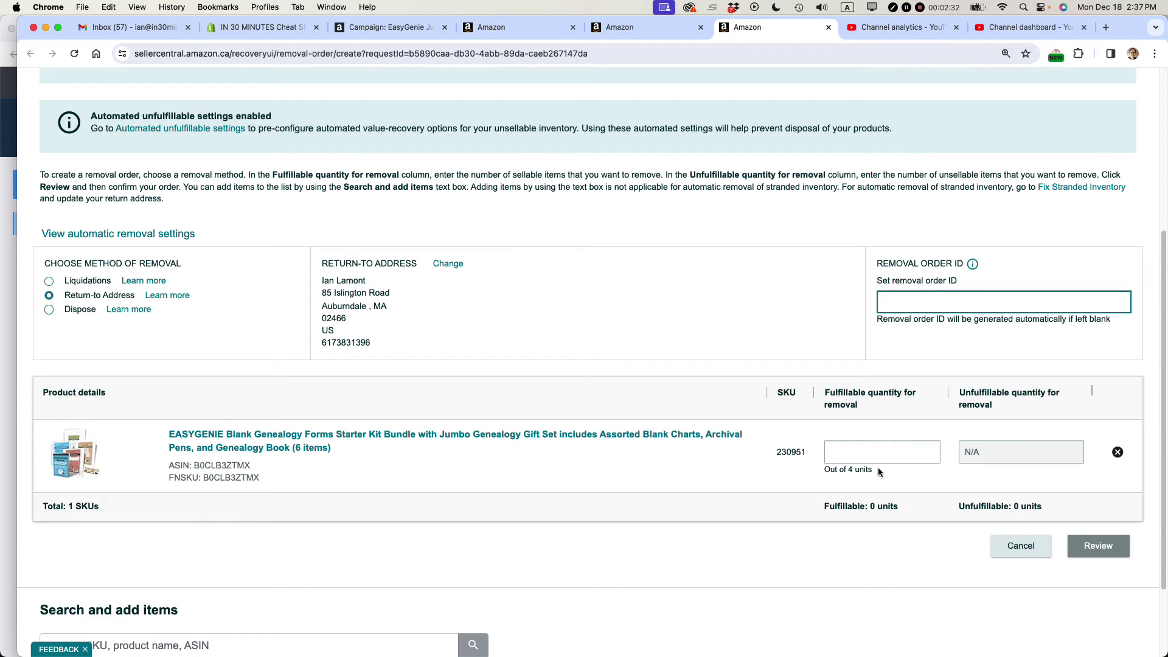
# Set the fulfillable removal quantity to 4 of 4 units and open the order review.
pyautogui.moveTo(878, 467); pyautogui.dragTo(819, 472)
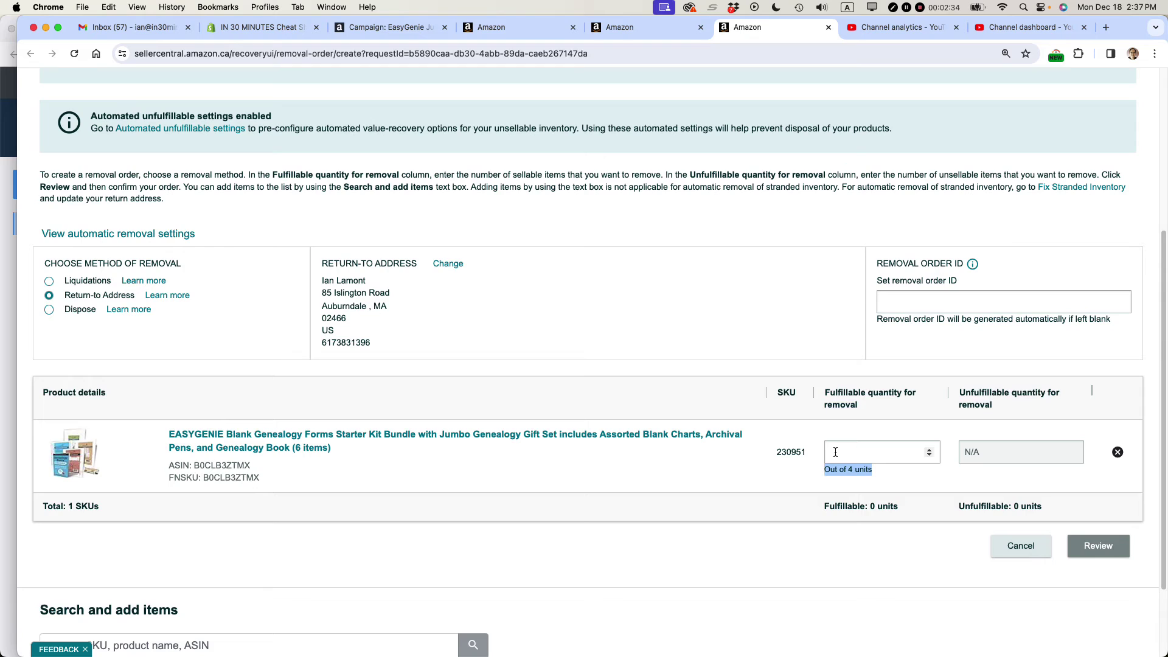
pyautogui.click(836, 453)
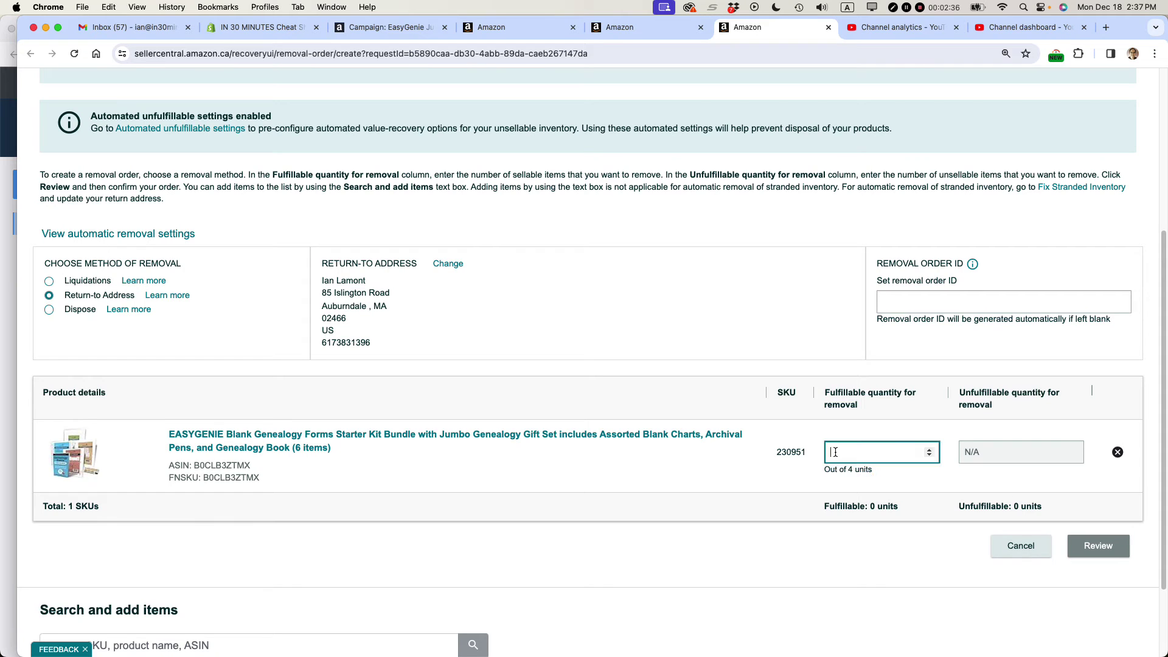
pyautogui.write('4')
pyautogui.click(918, 484)
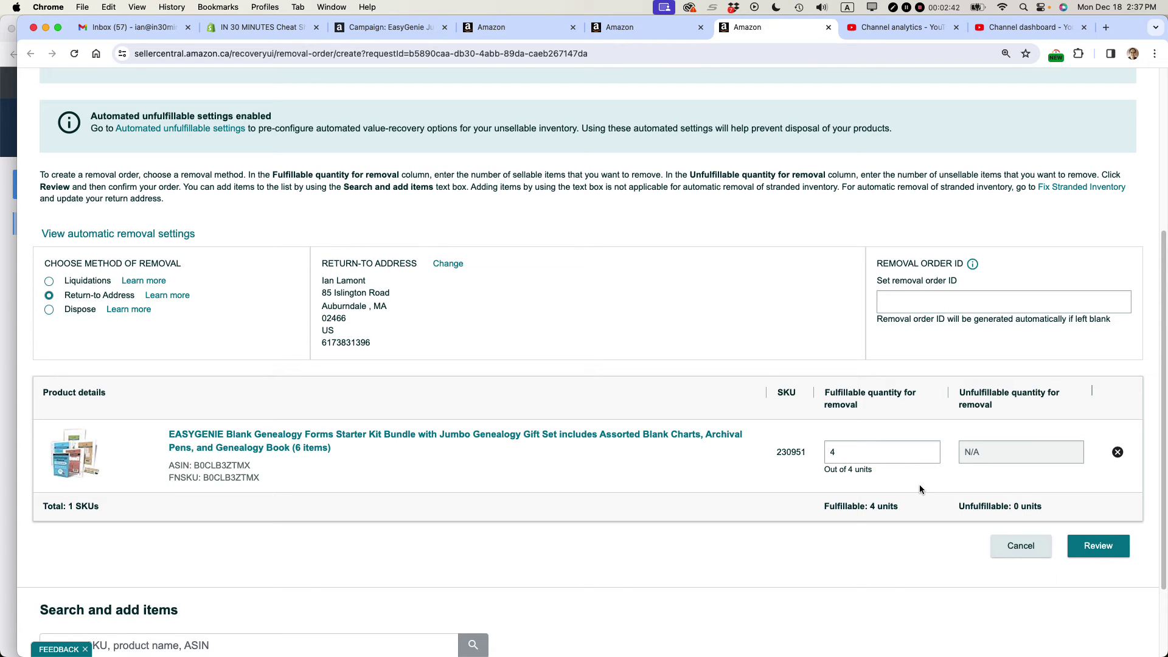
pyautogui.click(1108, 551)
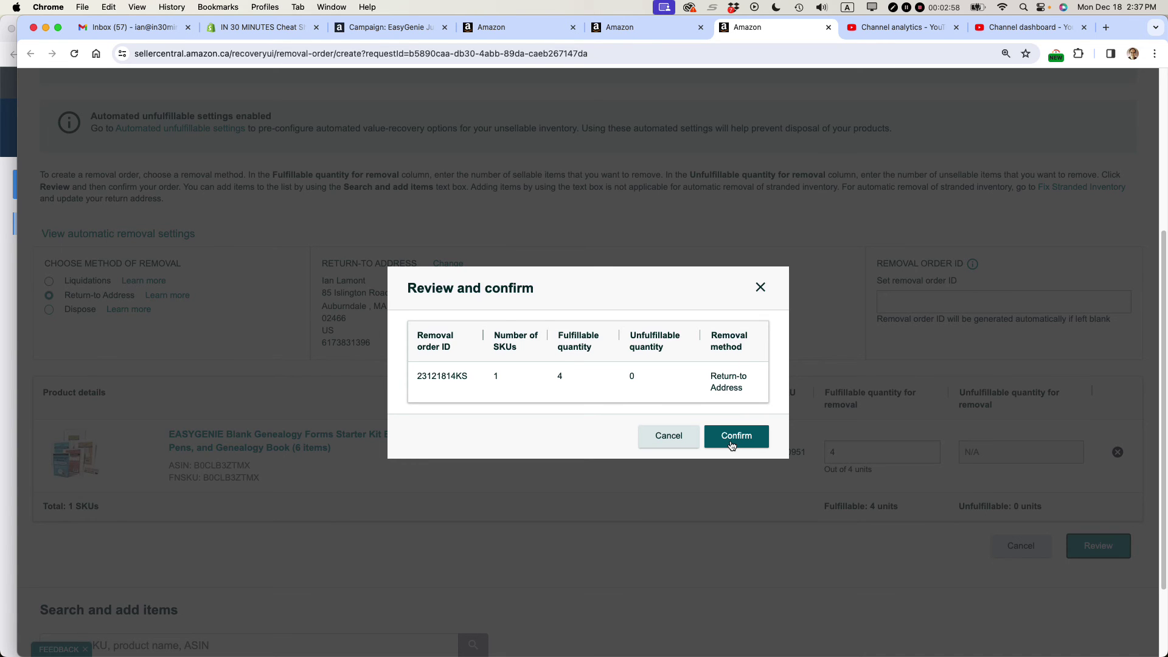
# Confirm the removal order and highlight the new order number in the completion notice.
pyautogui.click(732, 446)
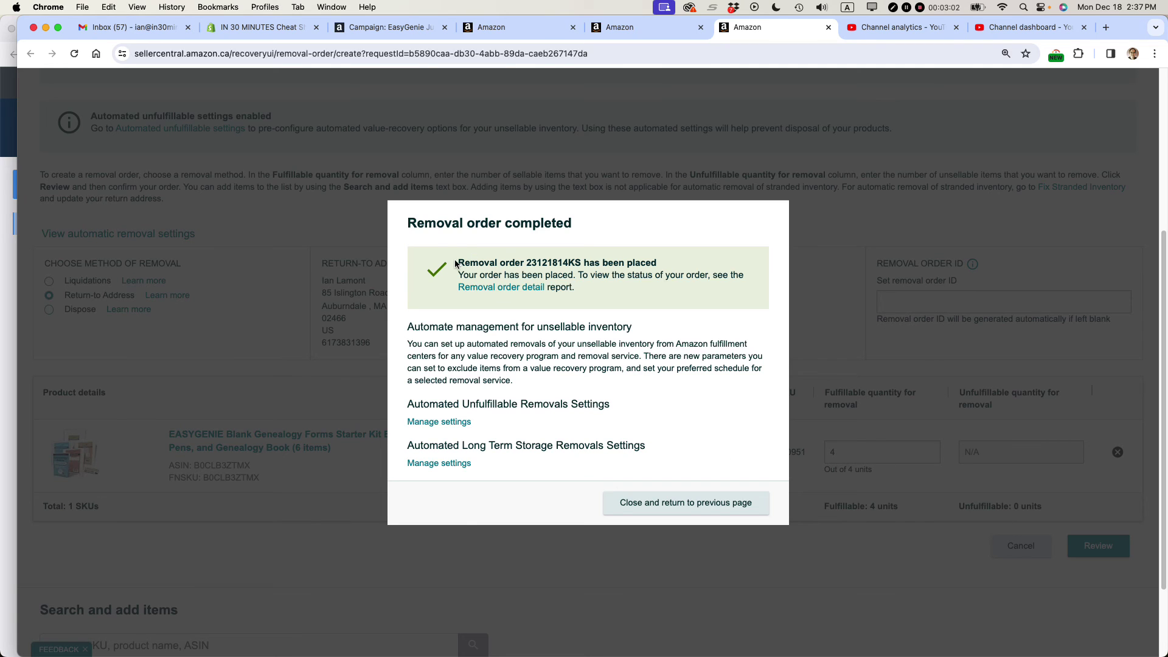
pyautogui.moveTo(526, 262); pyautogui.dragTo(581, 262)
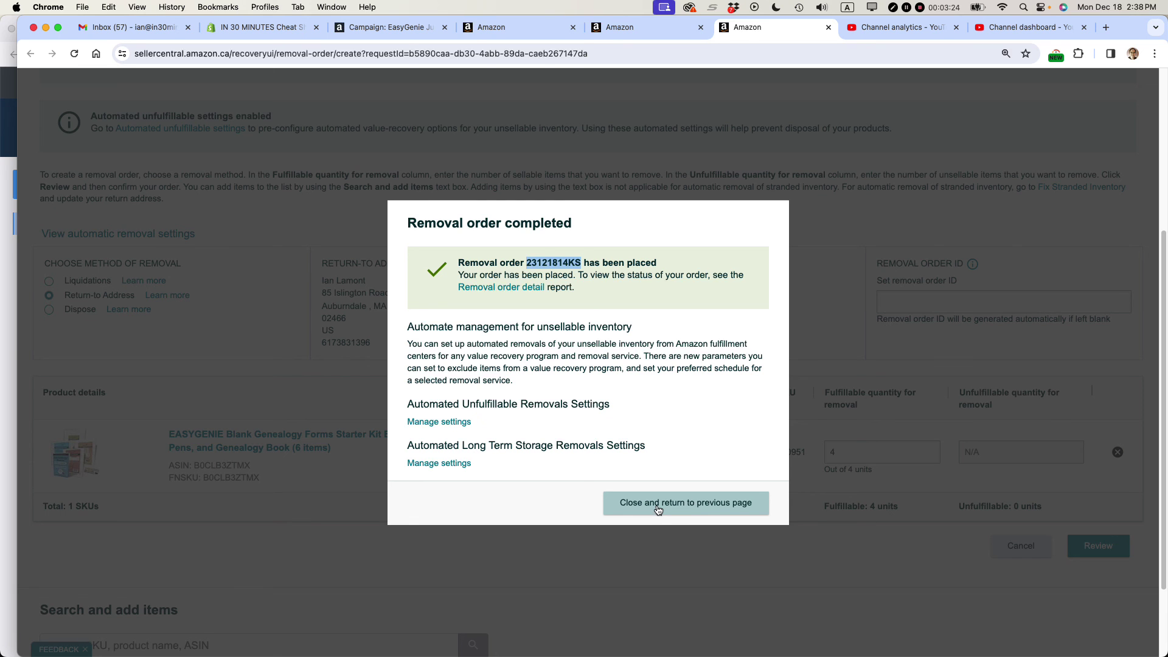
# Switch to Safari showing the Lean Media blog at leanmedia.org/blog.
pyautogui.press('super+Tab')
pyautogui.press('super+Tab')
pyautogui.press('super+Tab')
pyautogui.press('super+Tab')
pyautogui.press('super+Tab')
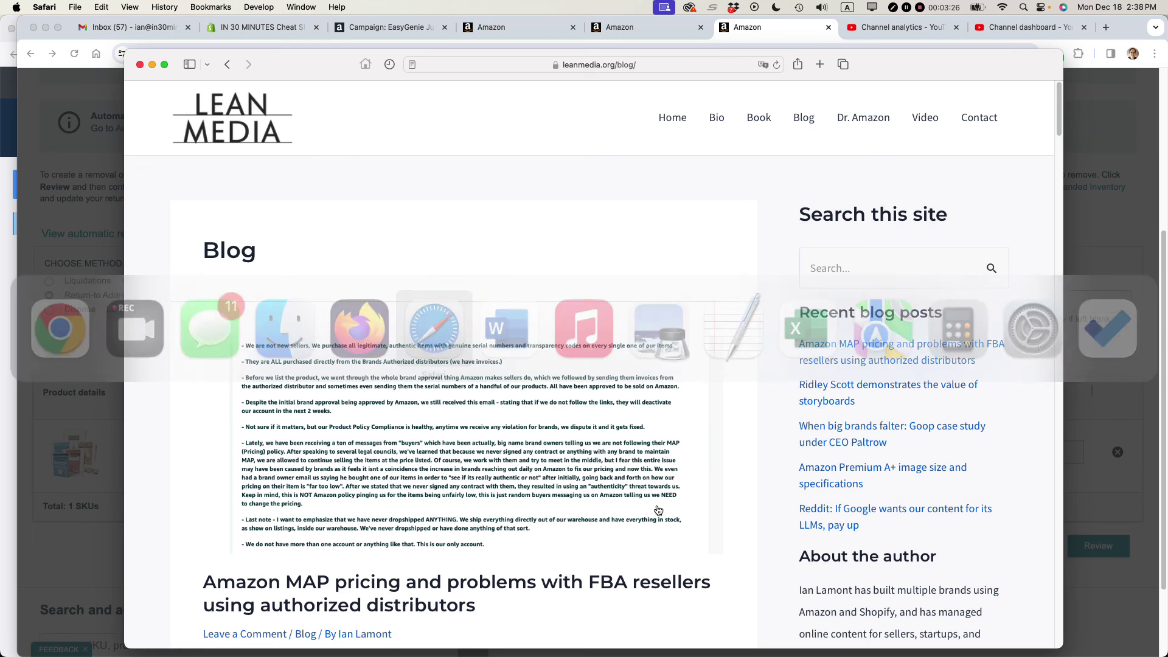